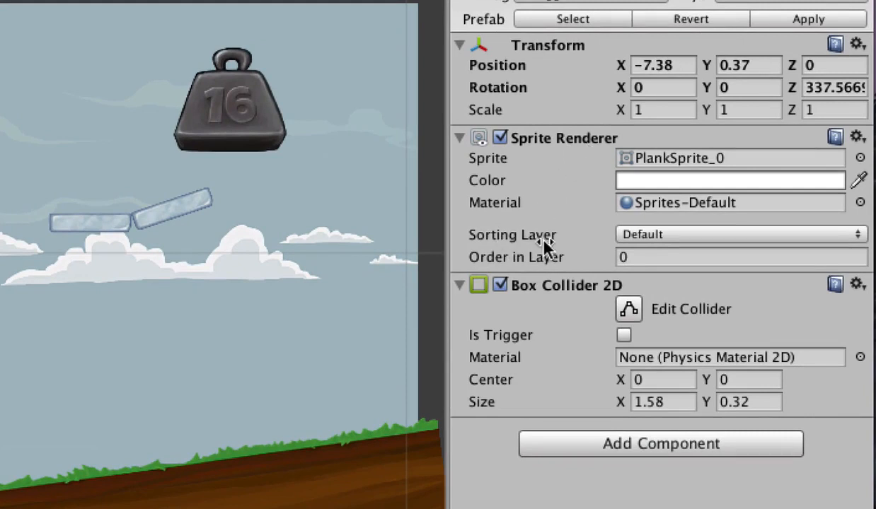
# Open the project's Tags and Layers settings, collapse the Layers list and expand the Sorting Layers list
pyautogui.click(678, 237)
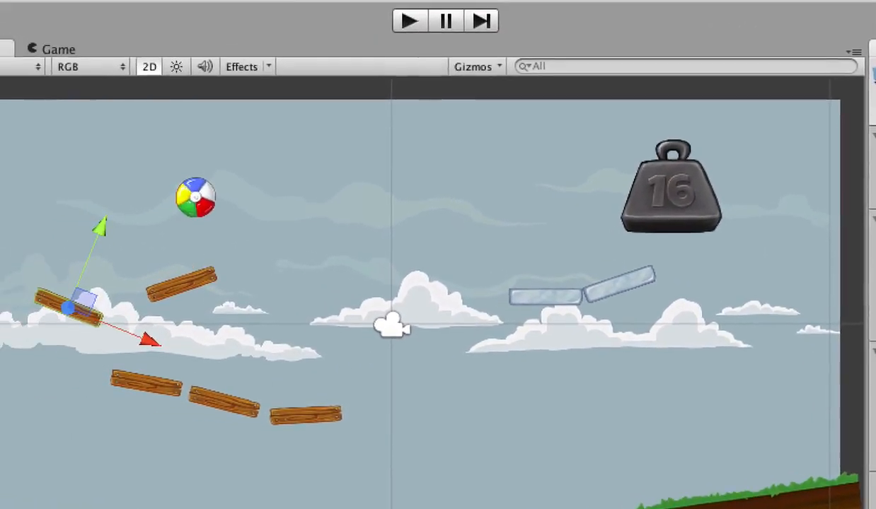
pyautogui.click(54, 6)
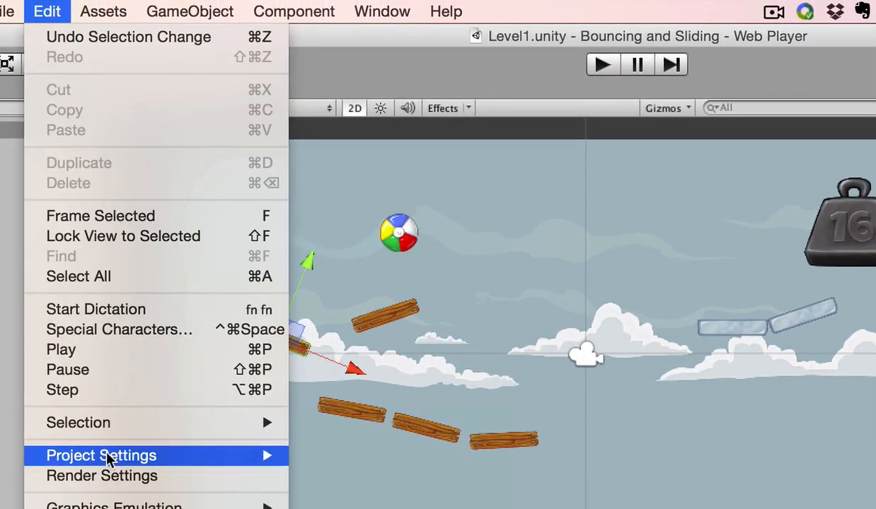
pyautogui.moveTo(109, 460)
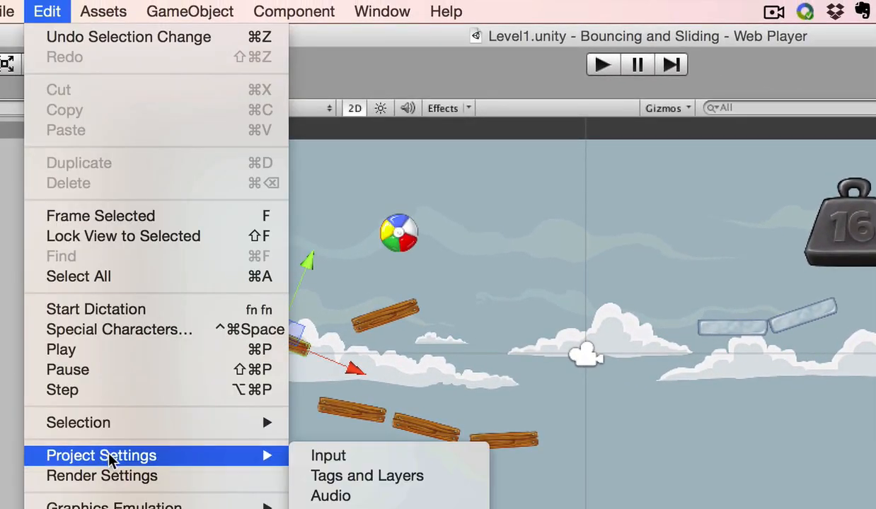
pyautogui.click(380, 478)
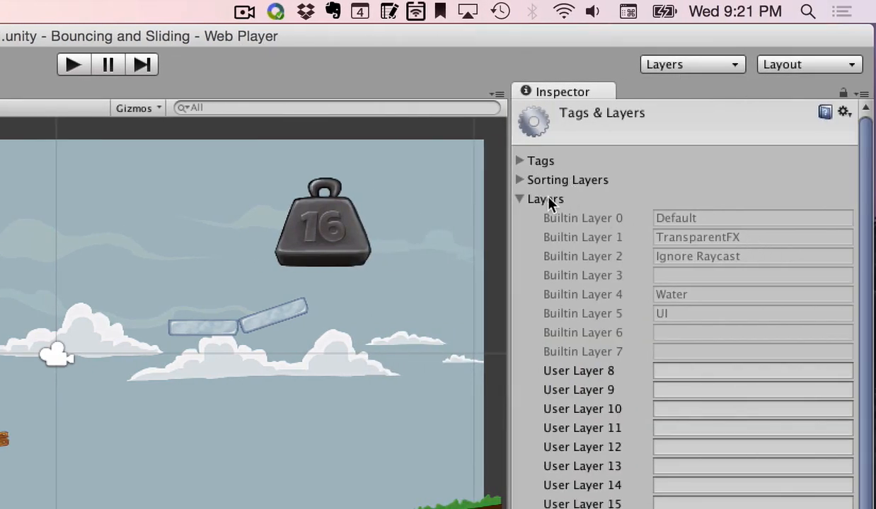
pyautogui.click(520, 199)
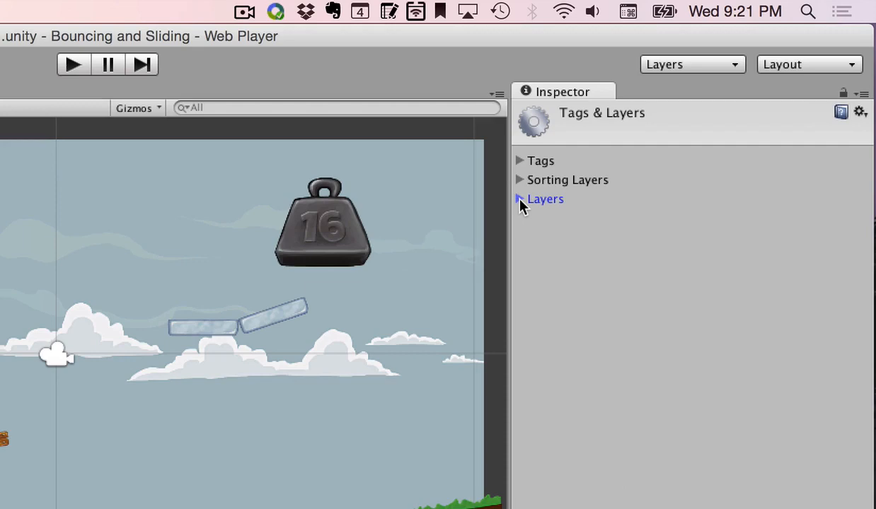
pyautogui.click(520, 180)
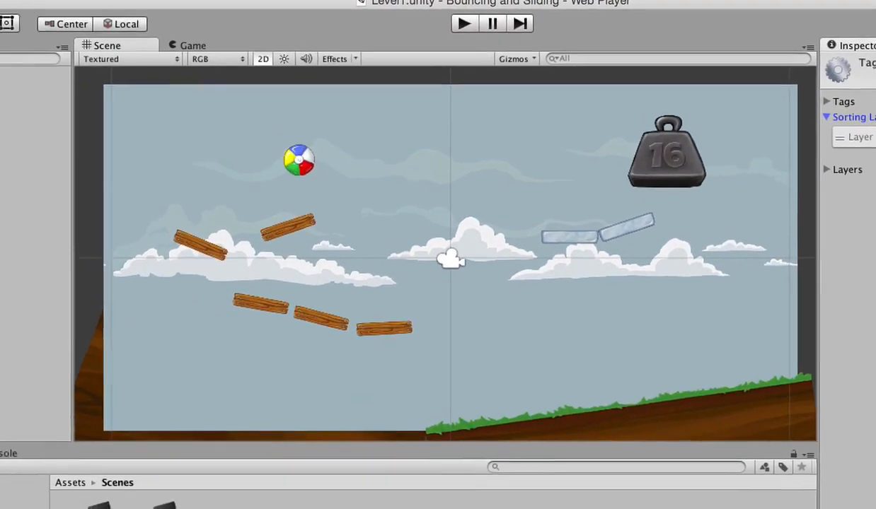
# Go to the sorting layer settings from the Plank's Sprite Renderer and add a sorting layer named Background
pyautogui.click(39, 64)
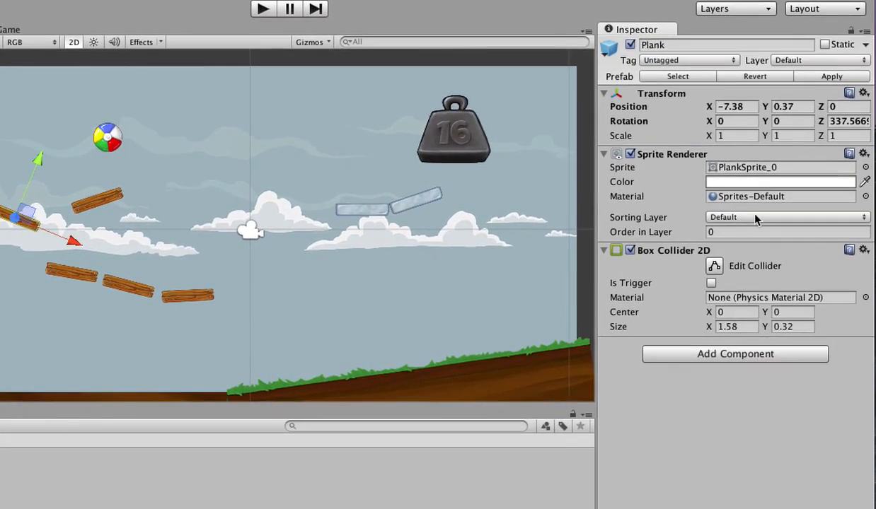
pyautogui.click(755, 218)
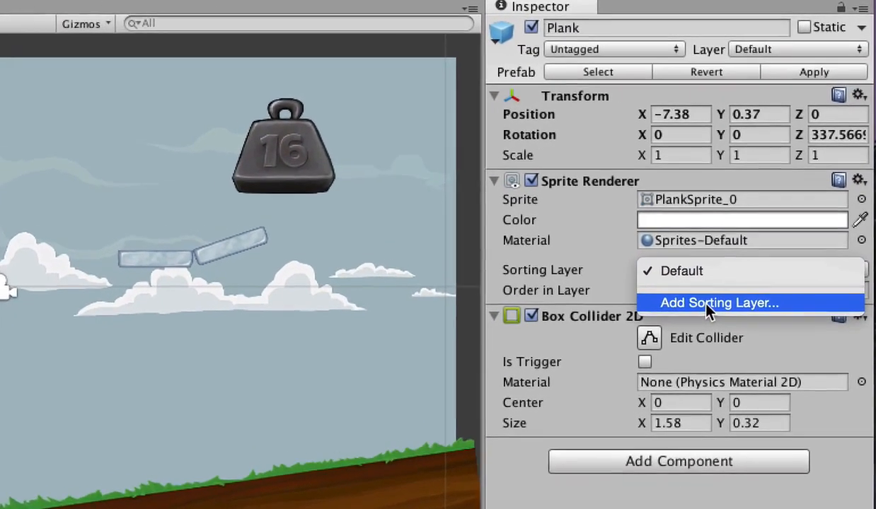
pyautogui.click(735, 268)
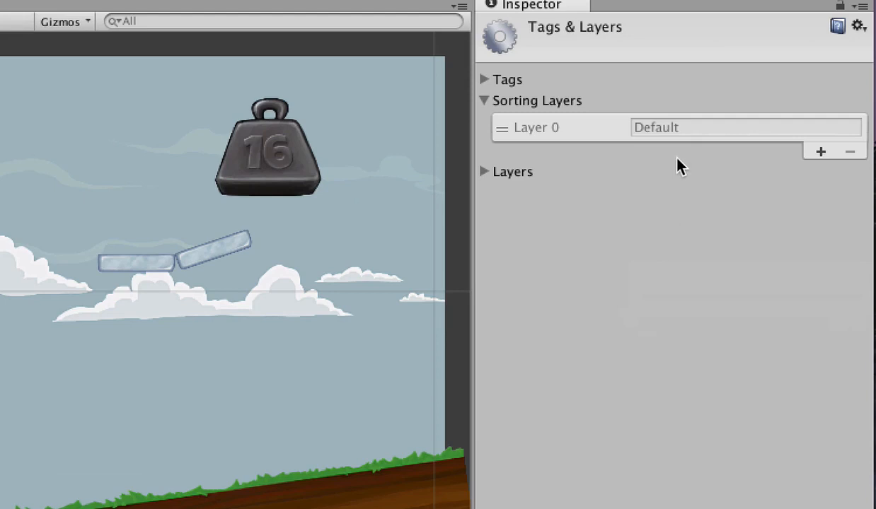
pyautogui.click(819, 152)
pyautogui.click(761, 149)
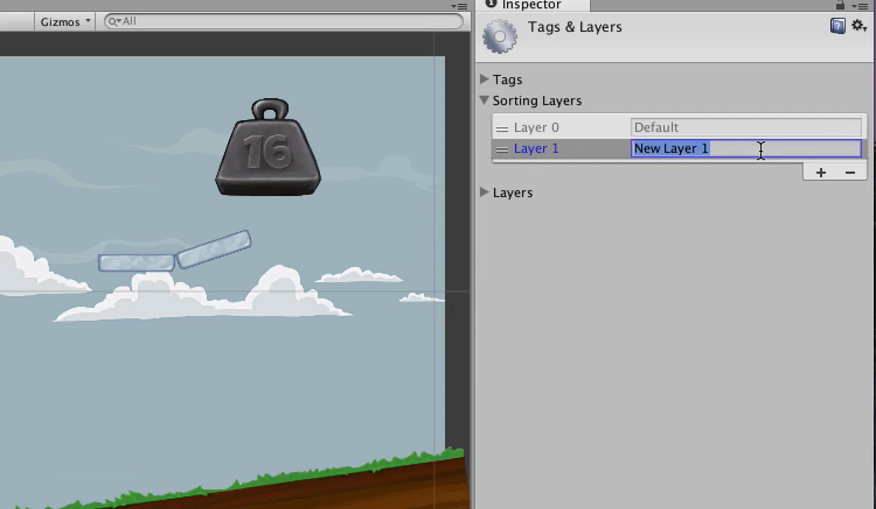
pyautogui.write('Ba')
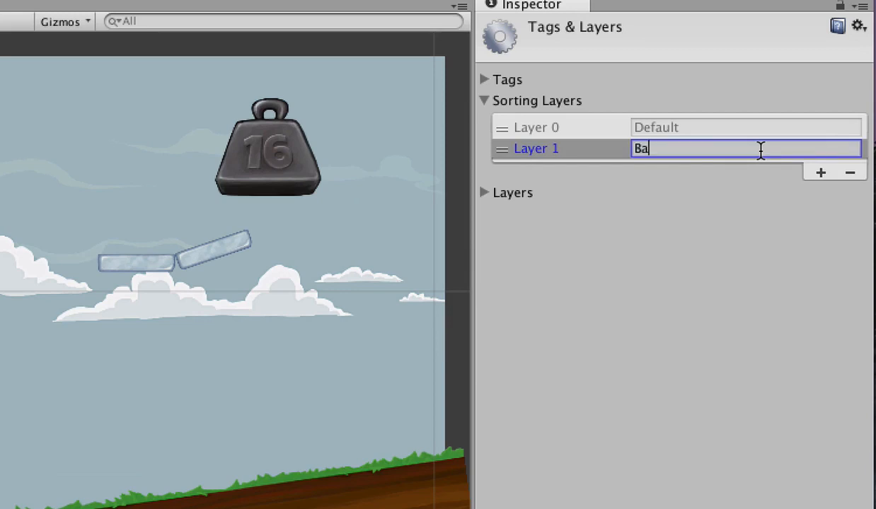
pyautogui.write('ckground')
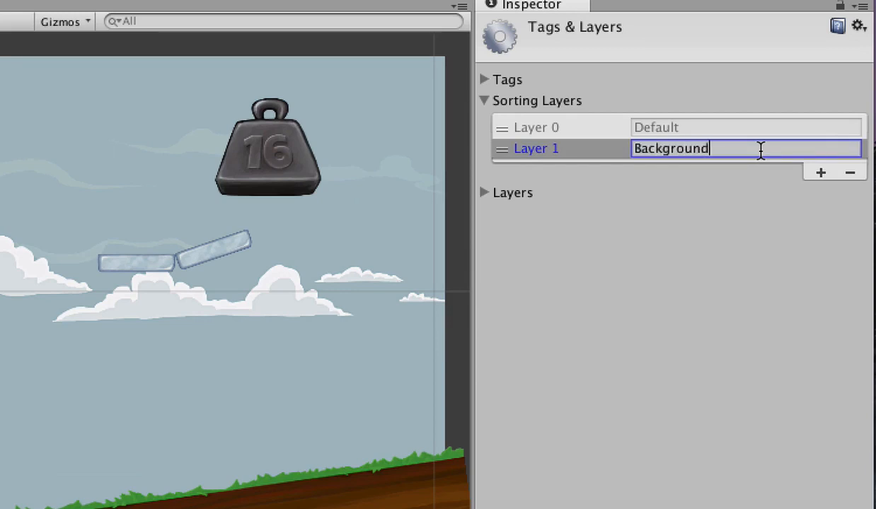
# Add two more sorting layers below Background, named Midground and Foreground
pyautogui.click(820, 174)
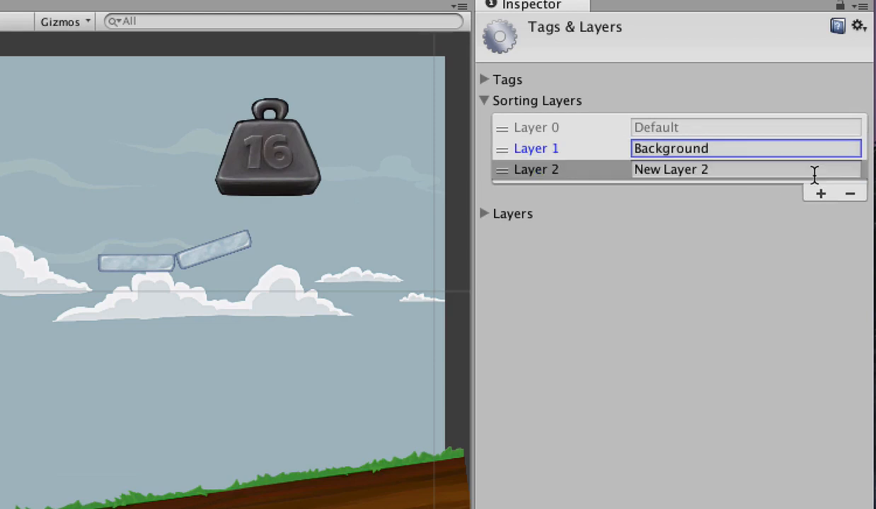
pyautogui.click(769, 169)
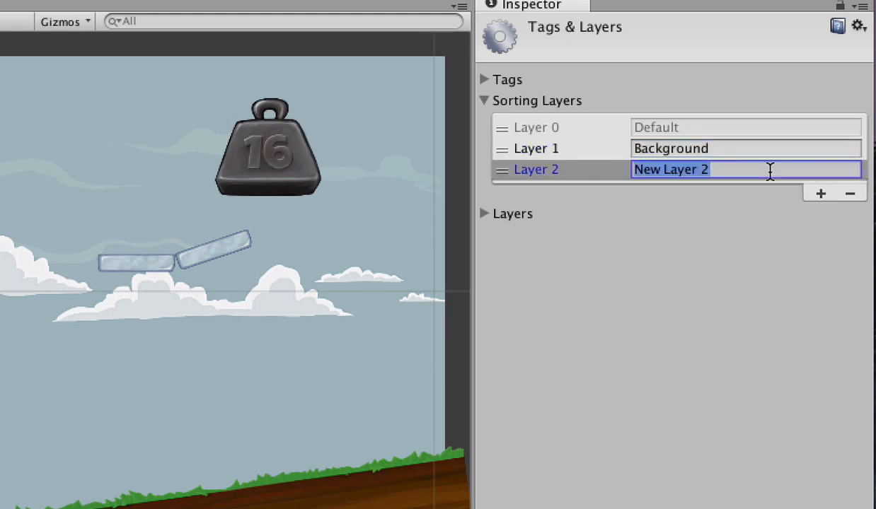
pyautogui.write('Midground')
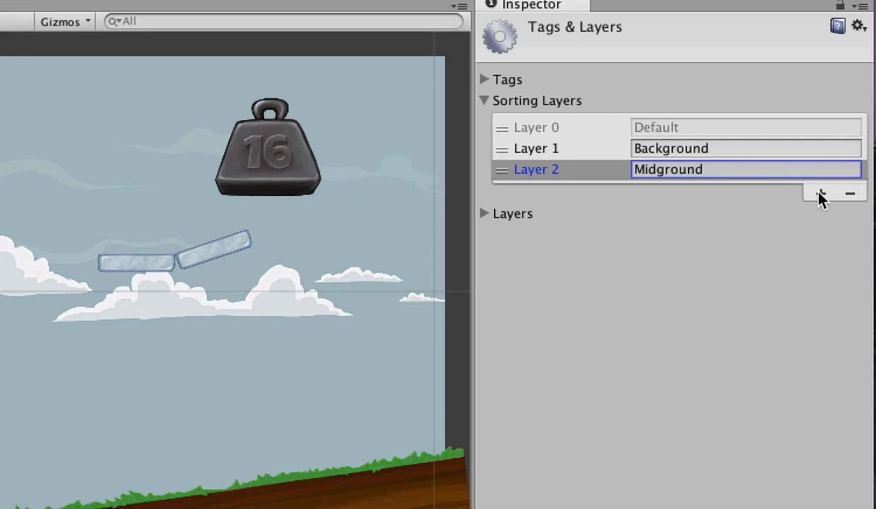
pyautogui.click(818, 194)
pyautogui.click(761, 189)
pyautogui.click(760, 189)
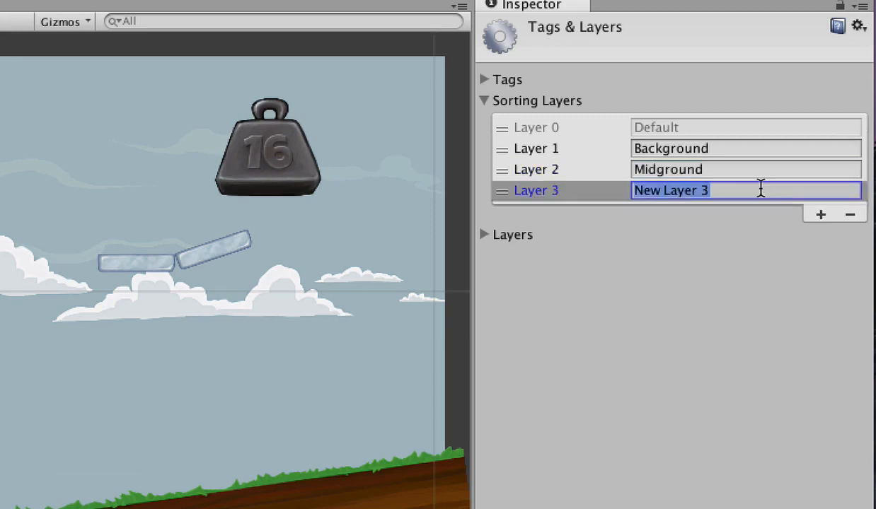
pyautogui.write('Foreground')
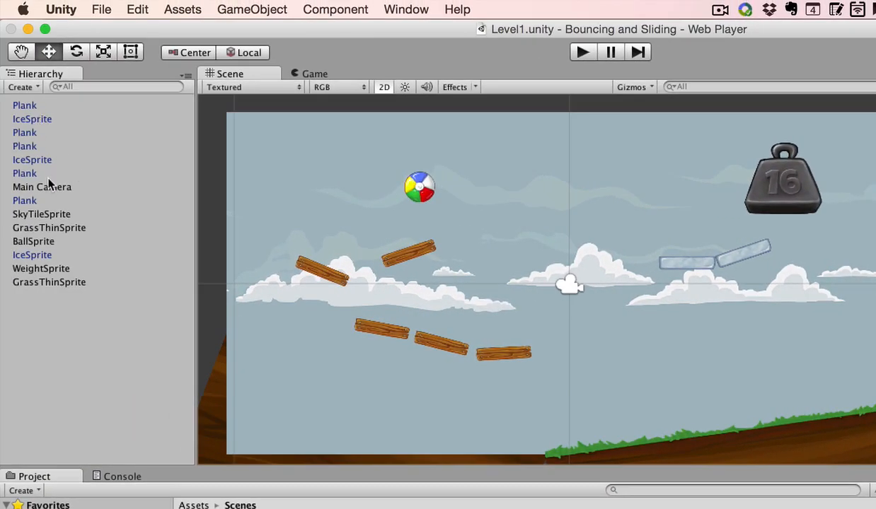
# Assign SkyTileSprite to the Background sorting layer
pyautogui.click(47, 219)
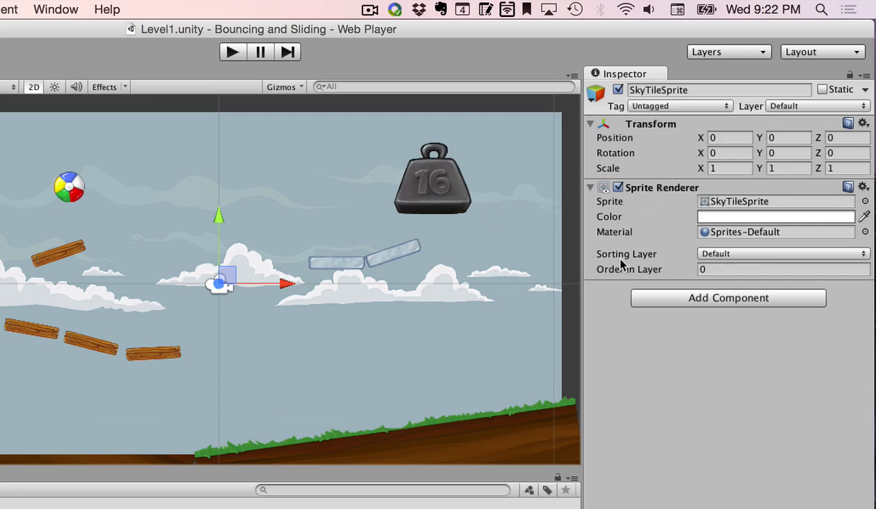
pyautogui.click(718, 256)
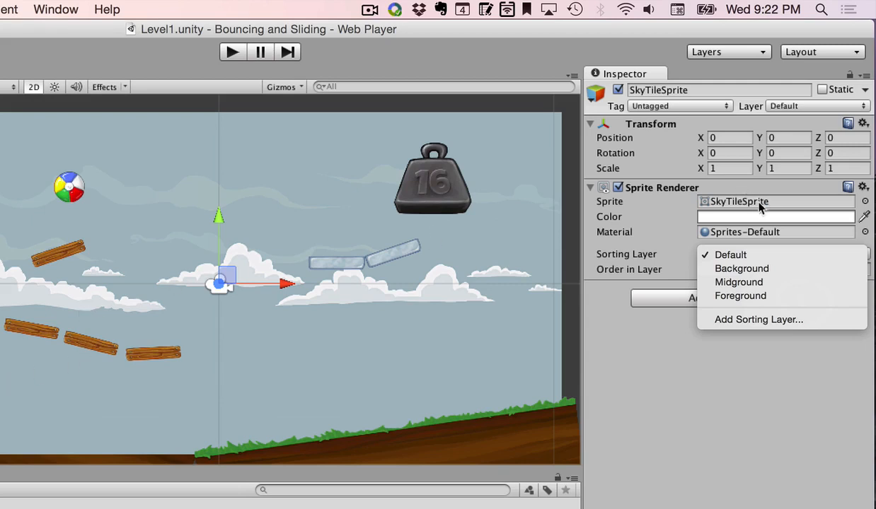
pyautogui.click(758, 269)
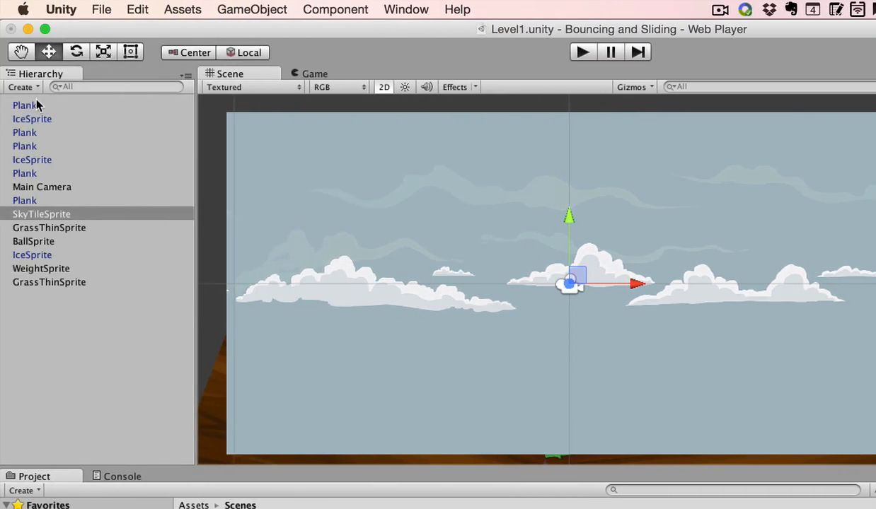
# Select all Plank and IceSprite objects together and assign them to the Midground sorting layer
pyautogui.click(37, 104)
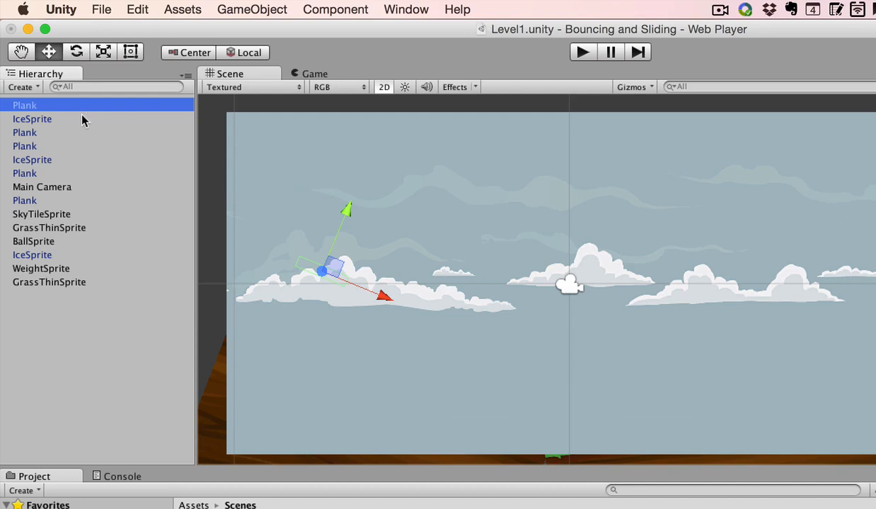
pyautogui.keyDown('shift'); pyautogui.click(41, 120); pyautogui.keyUp('shift')
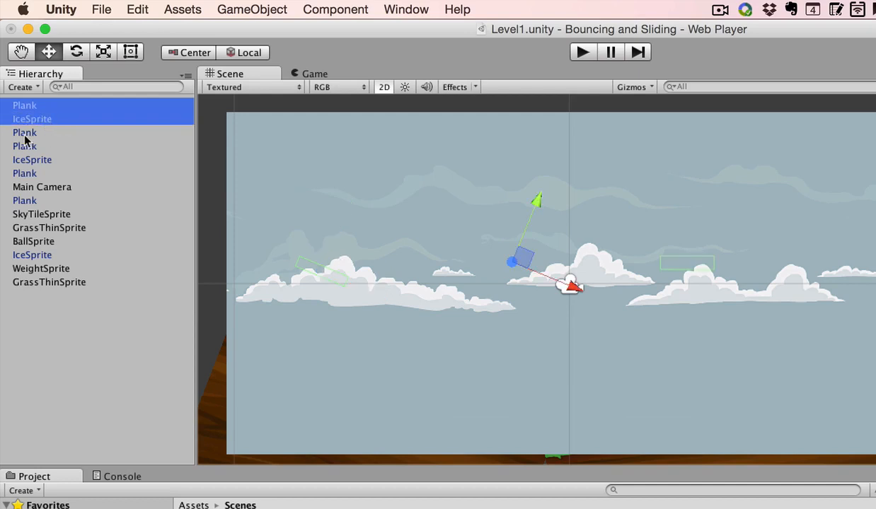
pyautogui.keyDown('shift'); pyautogui.click(23, 133); pyautogui.keyUp('shift')
pyautogui.keyDown('shift'); pyautogui.click(23, 146); pyautogui.keyUp('shift')
pyautogui.keyDown('shift'); pyautogui.click(27, 160); pyautogui.keyUp('shift')
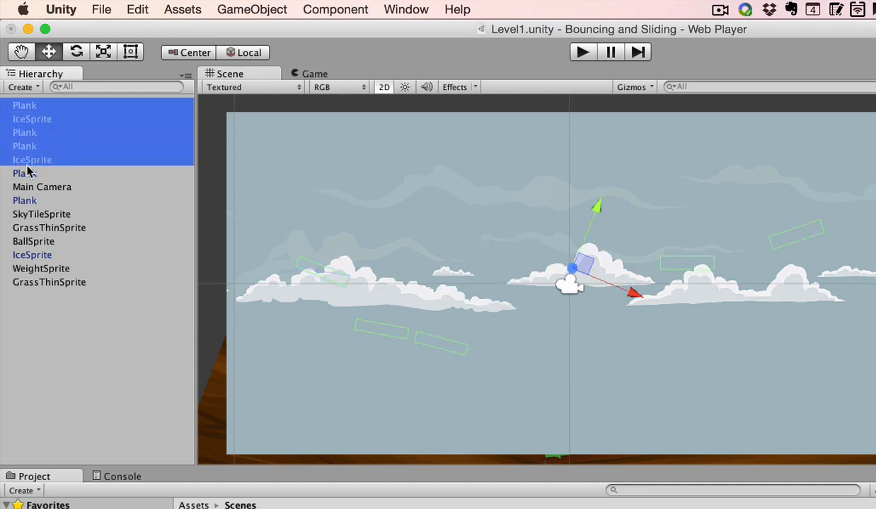
pyautogui.keyDown('shift'); pyautogui.click(27, 173); pyautogui.keyUp('shift')
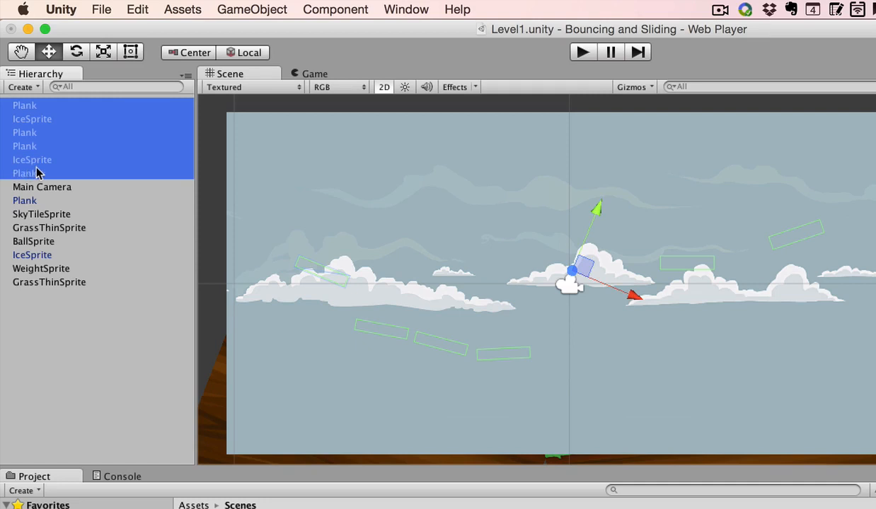
pyautogui.keyDown('super'); pyautogui.click(30, 200); pyautogui.keyUp('super')
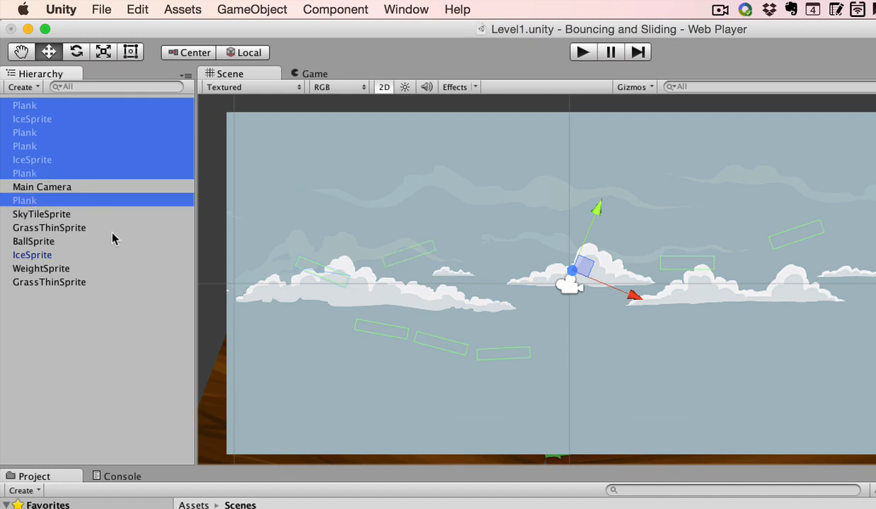
pyautogui.keyDown('super'); pyautogui.click(32, 253); pyautogui.keyUp('super')
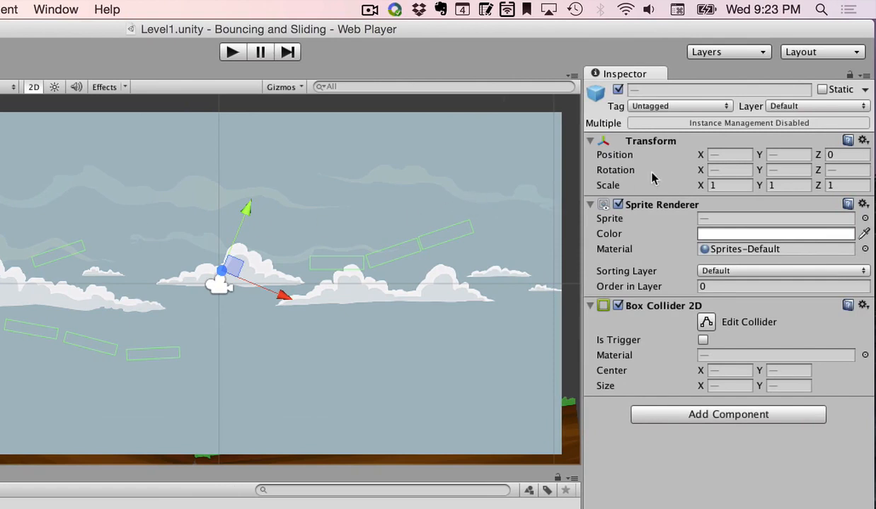
pyautogui.click(751, 276)
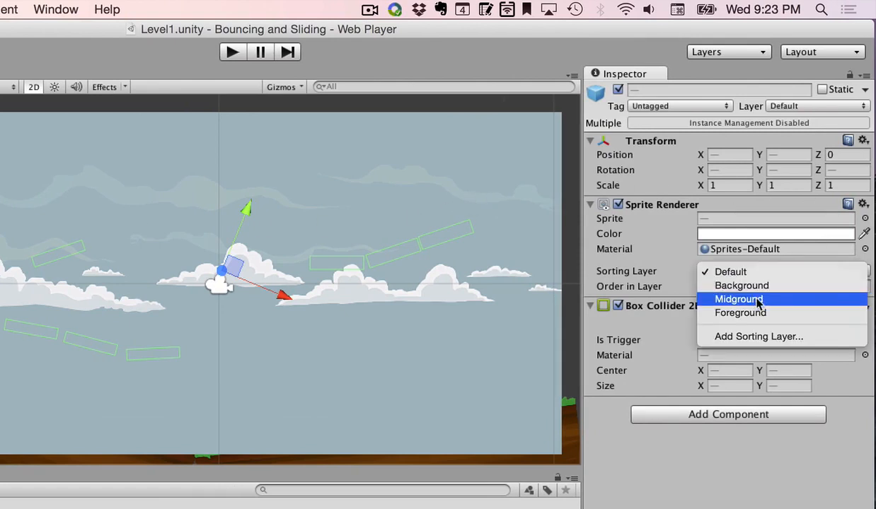
pyautogui.click(757, 302)
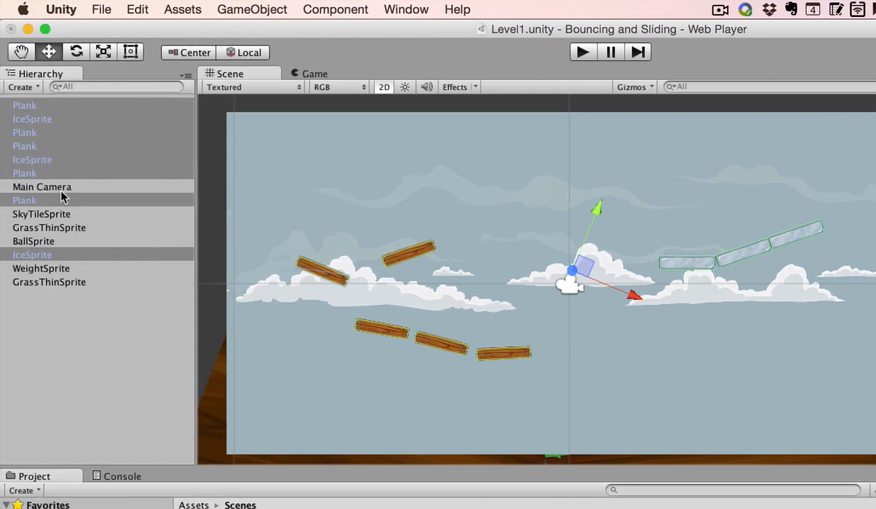
# Assign both GrassThinSprite objects to the Midground sorting layer
pyautogui.click(53, 228)
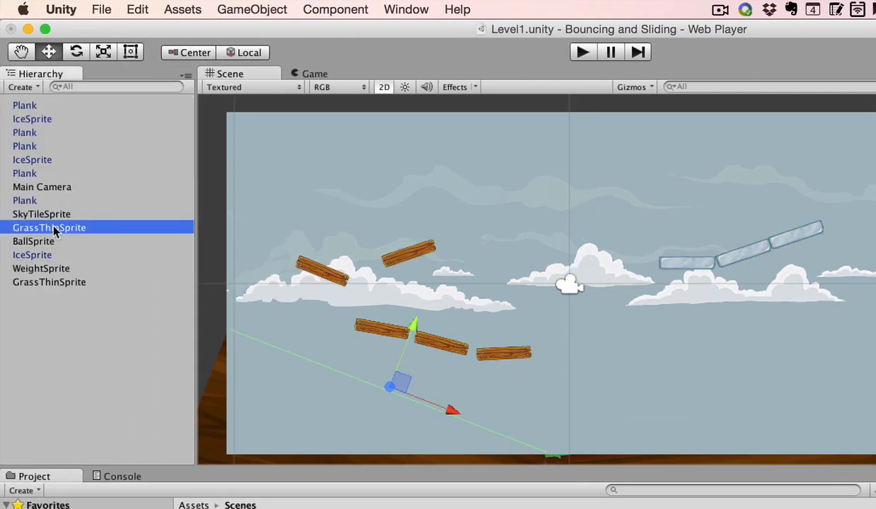
pyautogui.keyDown('super'); pyautogui.click(58, 283); pyautogui.keyUp('super')
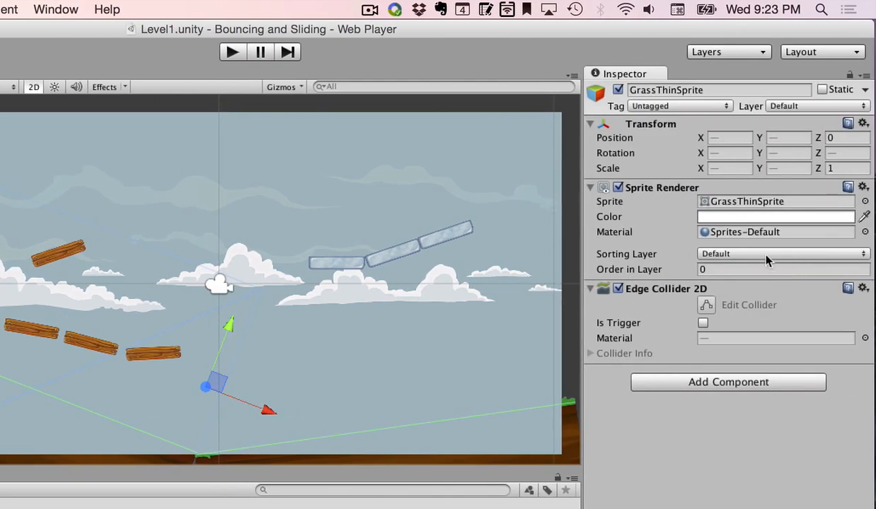
pyautogui.click(744, 254)
pyautogui.click(770, 282)
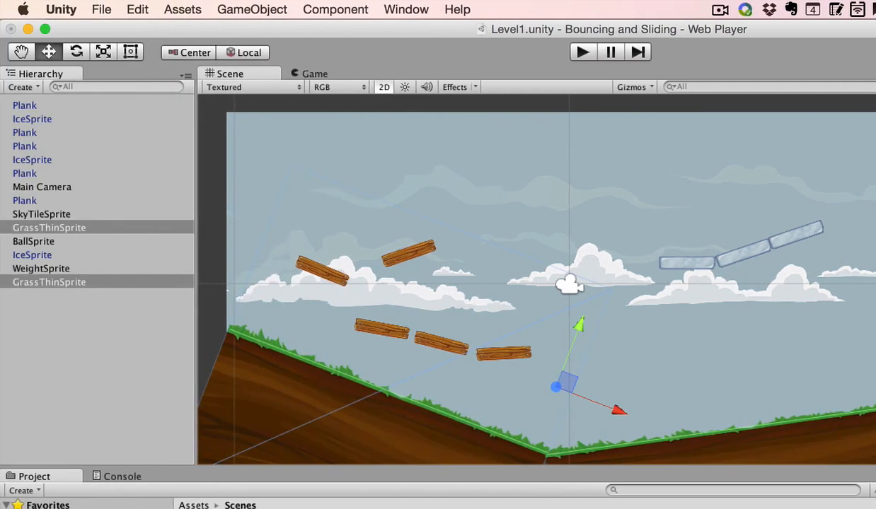
# Assign BallSprite and WeightSprite together to the Foreground sorting layer
pyautogui.click(47, 242)
pyautogui.keyDown('super'); pyautogui.click(51, 269); pyautogui.keyUp('super')
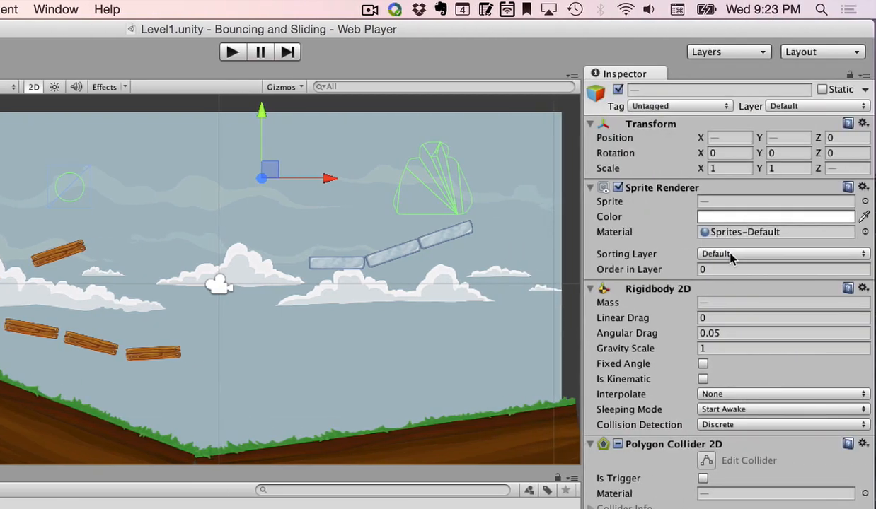
pyautogui.click(731, 254)
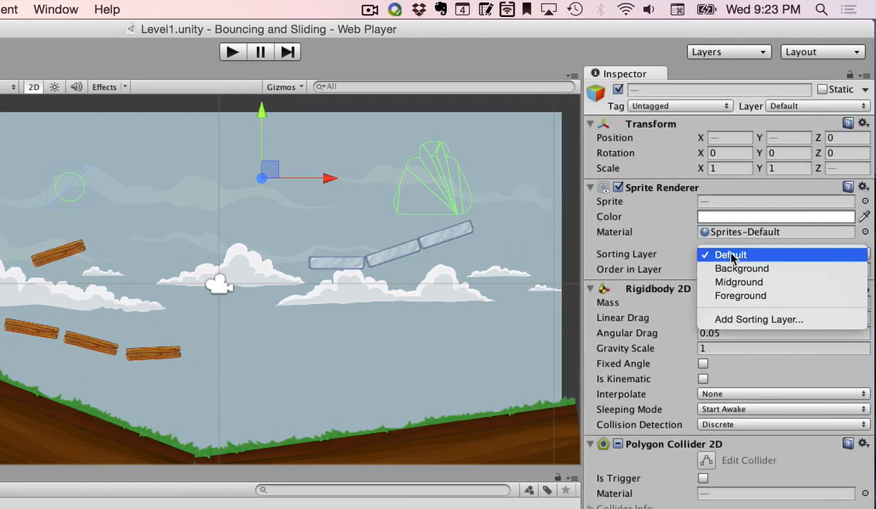
pyautogui.click(752, 297)
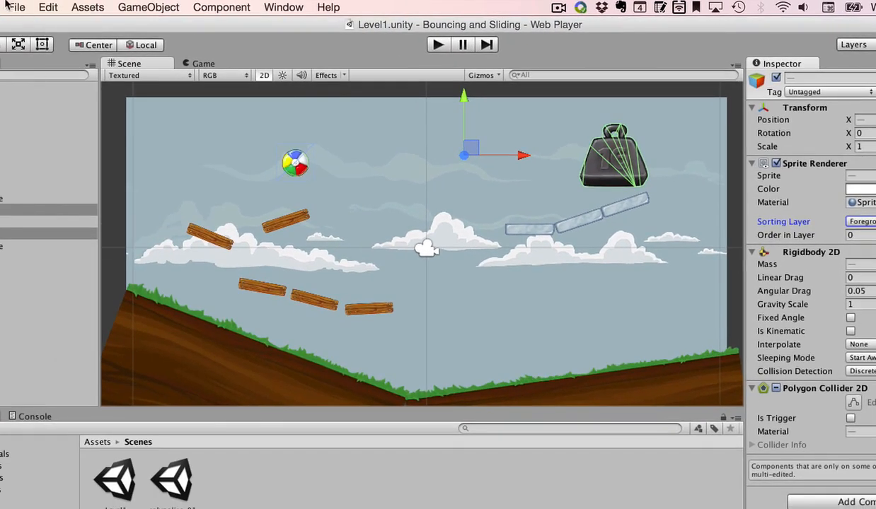
# Create a new empty scene and reopen the Level1 scene from the Scenes folder
pyautogui.click(19, 7)
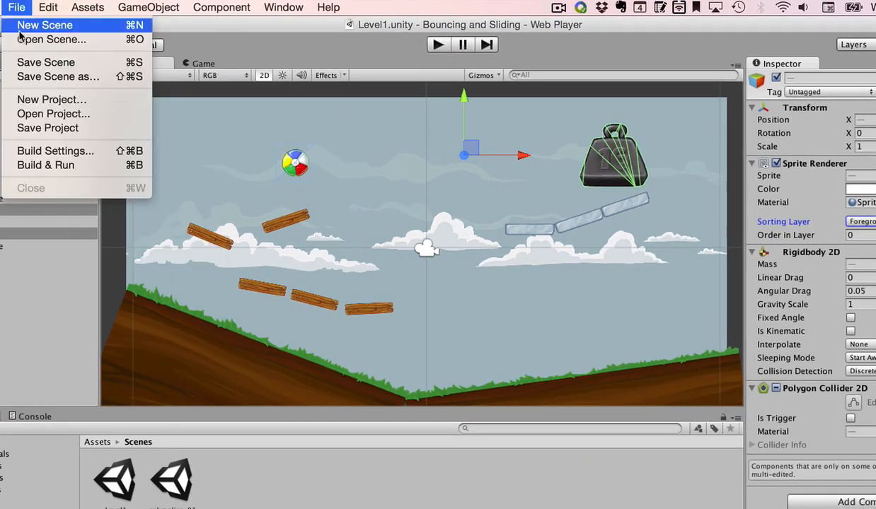
pyautogui.click(22, 26)
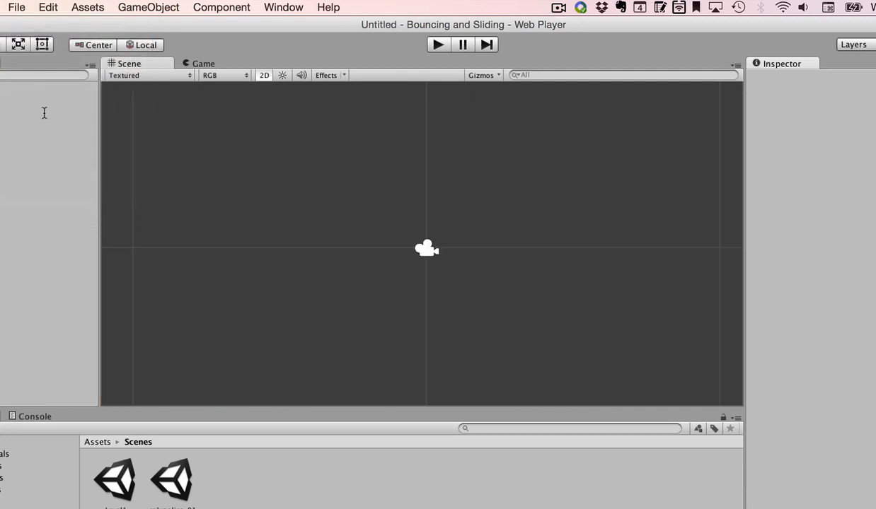
pyautogui.click(115, 480)
pyautogui.doubleClick(117, 480)
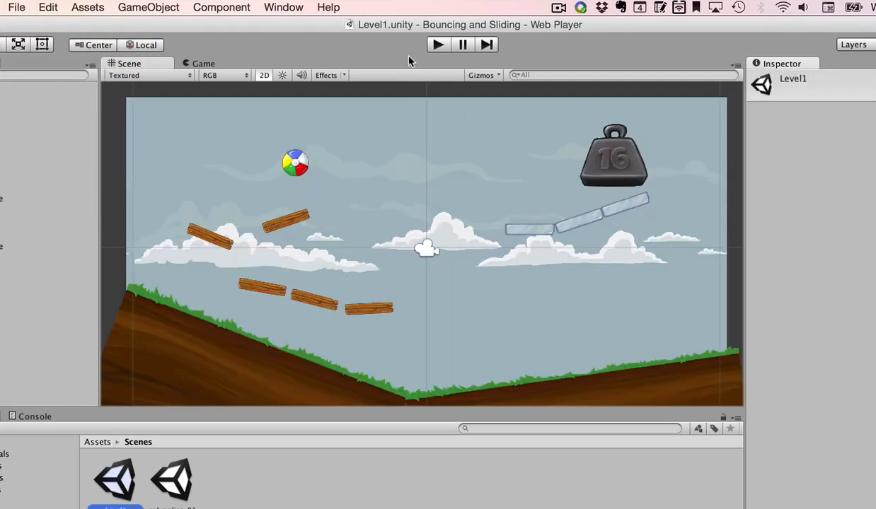
# Play-test the Level1 scene to check how the ball and weight render and move, and stop the playback
pyautogui.click(437, 44)
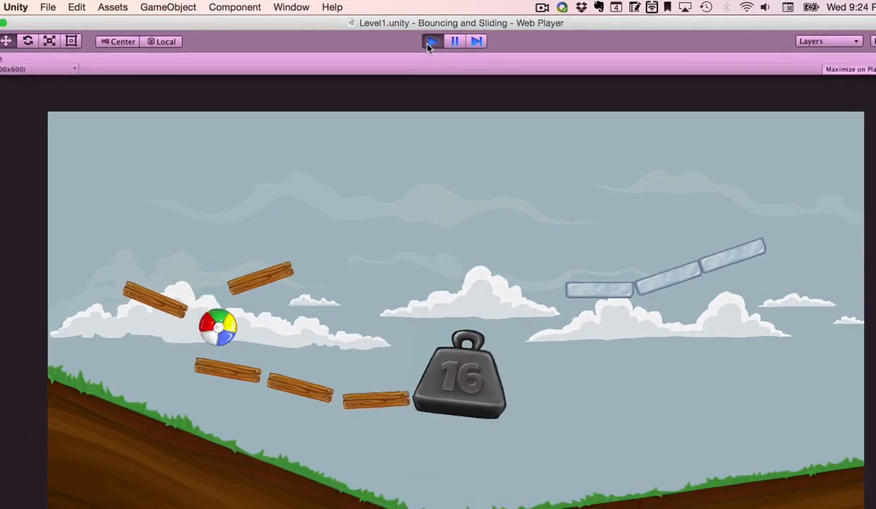
pyautogui.click(436, 47)
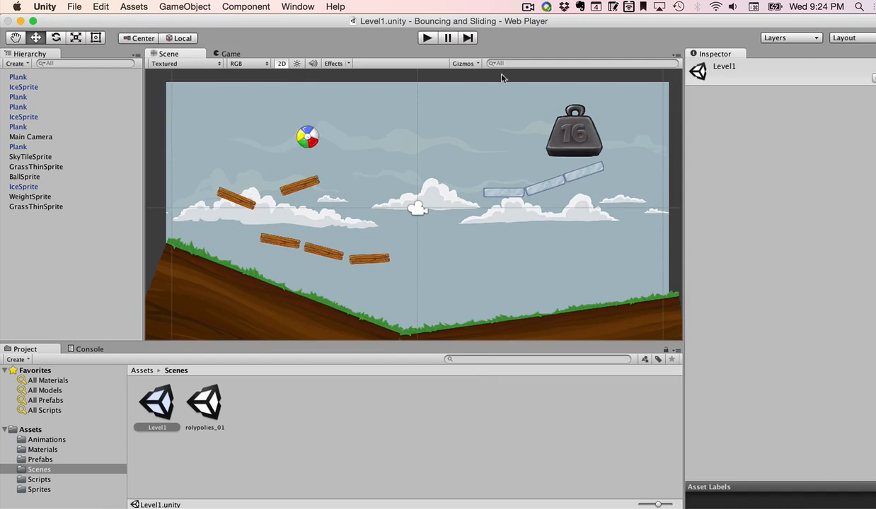
# In the sorting layer settings reached from a Plank, move Background below Foreground and return it in stages to above Midground
pyautogui.click(19, 77)
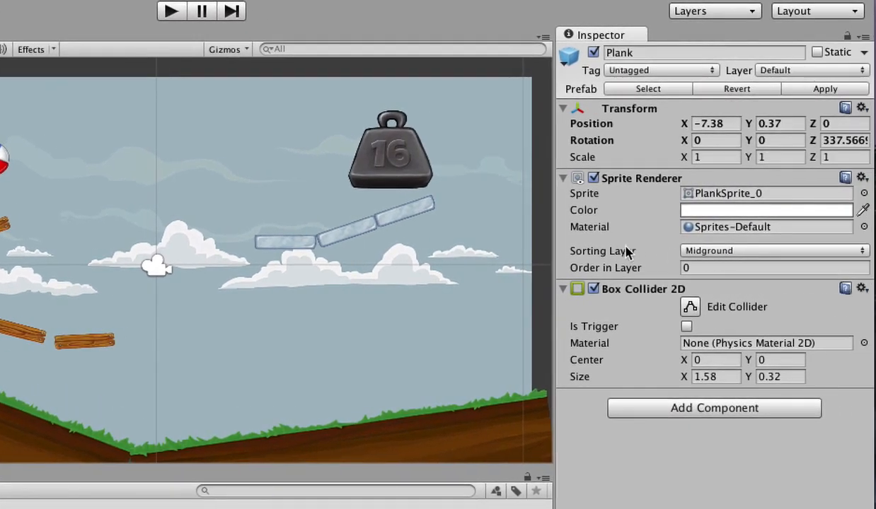
pyautogui.click(702, 250)
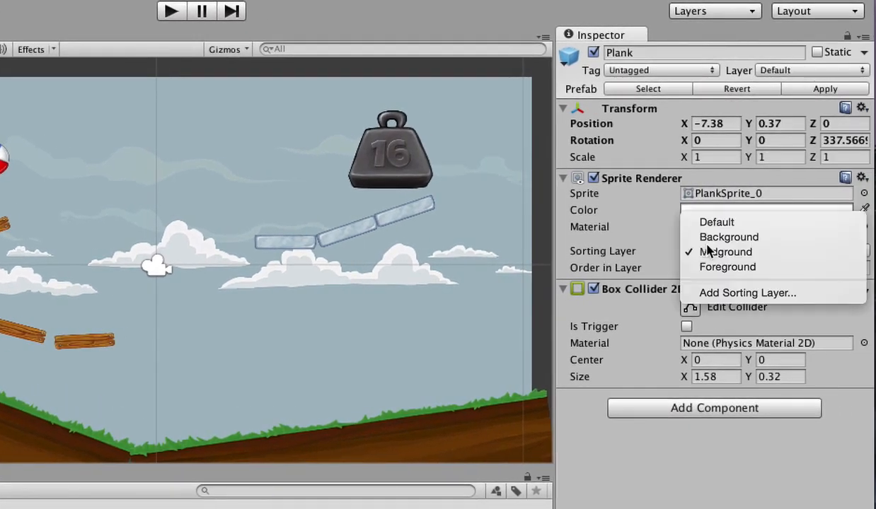
pyautogui.click(729, 294)
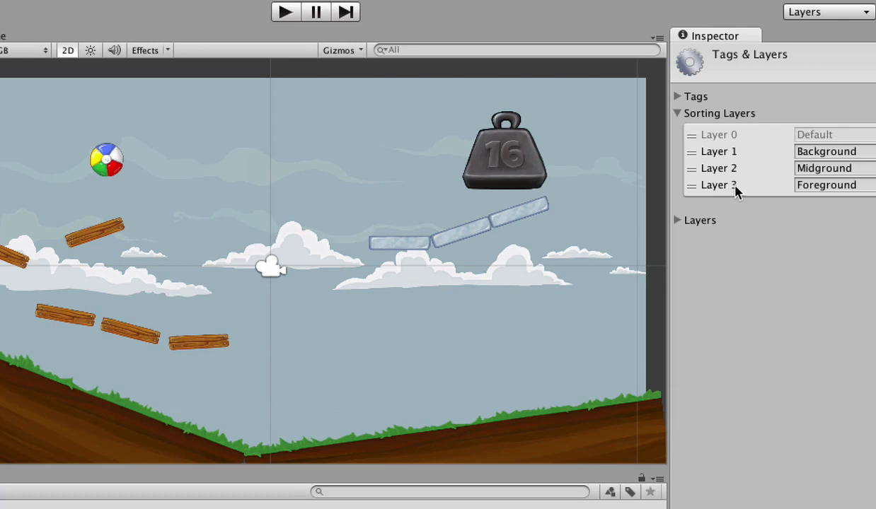
pyautogui.moveTo(691, 154); pyautogui.dragTo(691, 190)
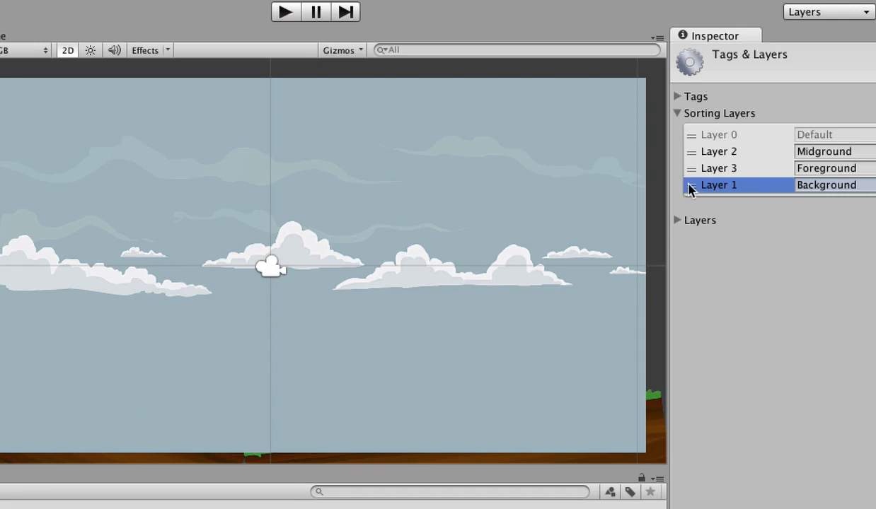
pyautogui.moveTo(691, 188); pyautogui.dragTo(691, 174)
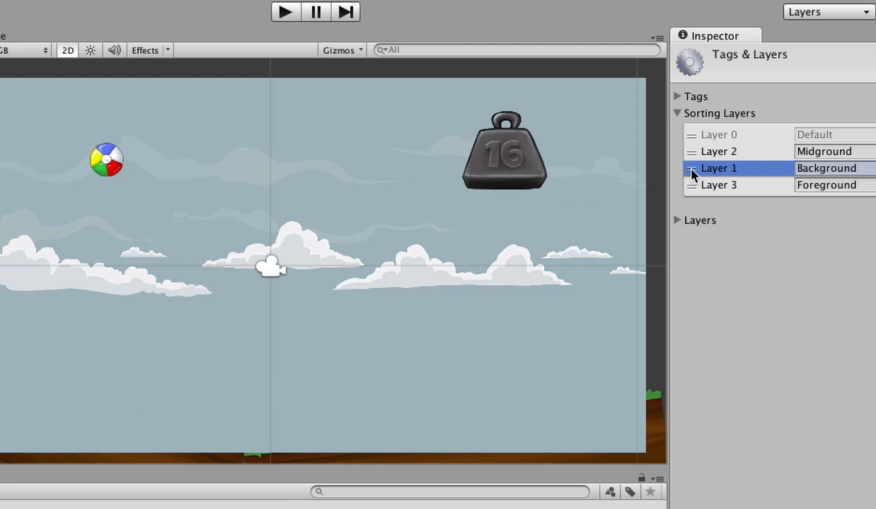
pyautogui.moveTo(690, 170); pyautogui.dragTo(693, 155)
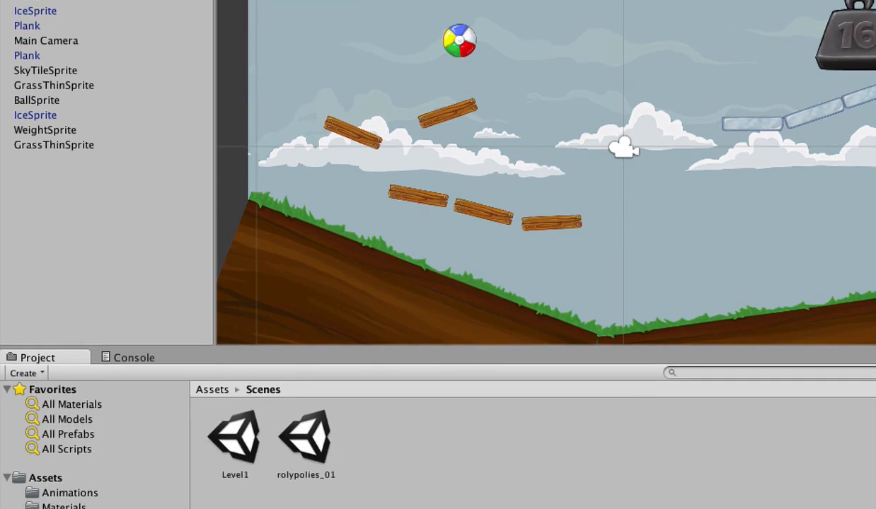
# Assign the Plank prefab in the Prefabs folder to the Midground sorting layer
pyautogui.click(62, 508)
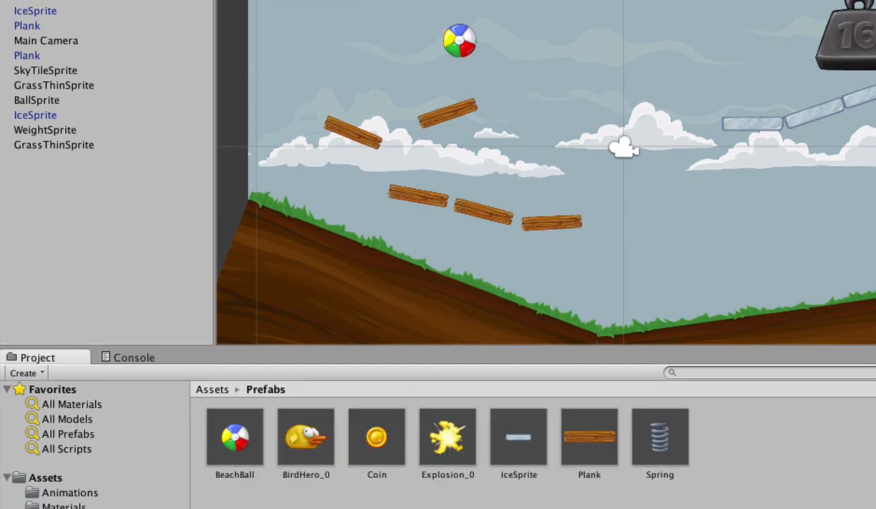
pyautogui.click(586, 446)
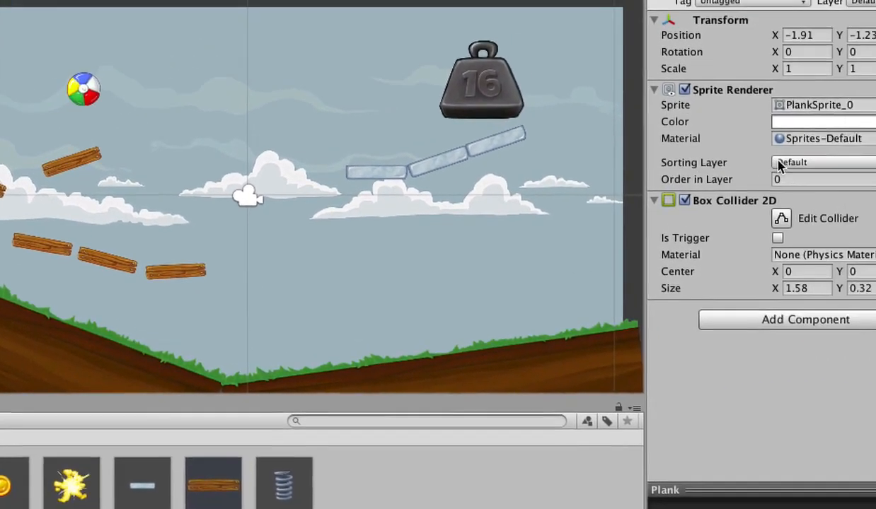
pyautogui.click(707, 175)
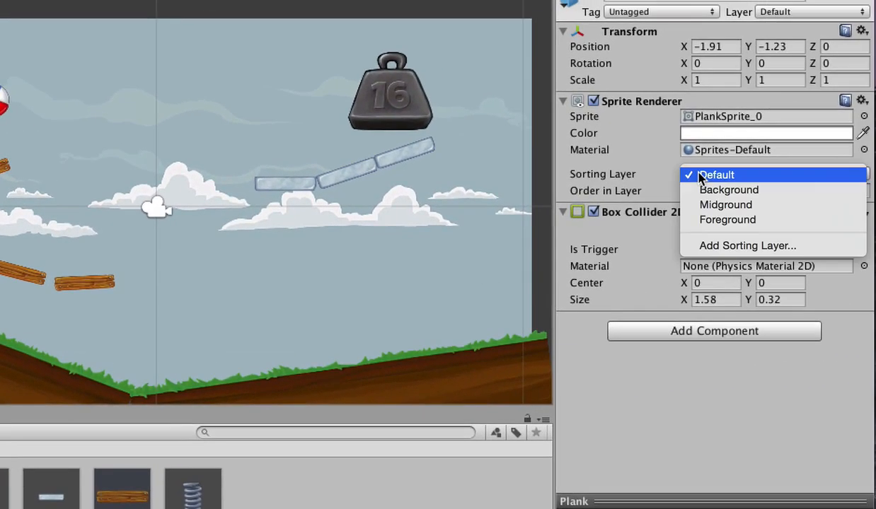
pyautogui.click(724, 205)
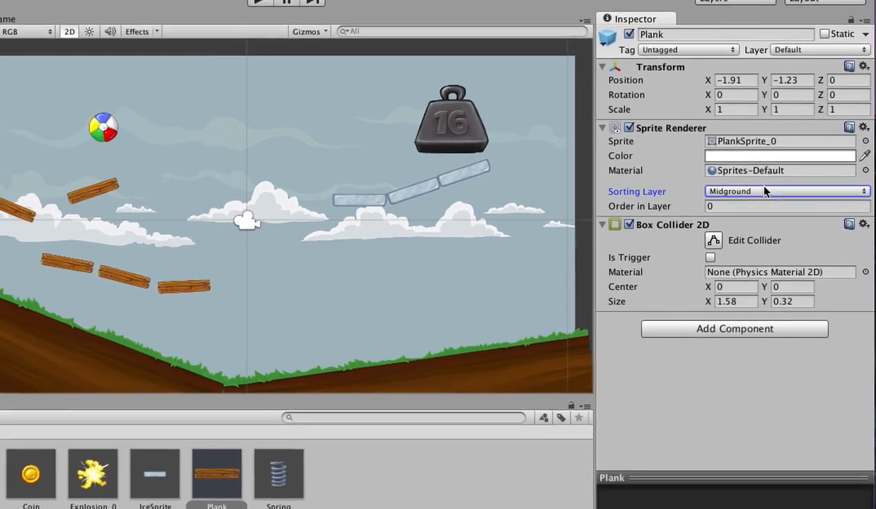
# Place a new Plank prefab instance in the scene below the ice sprites, at about X 2.02, Y -1.55
pyautogui.click(242, 473)
pyautogui.moveTo(243, 472); pyautogui.dragTo(333, 272)
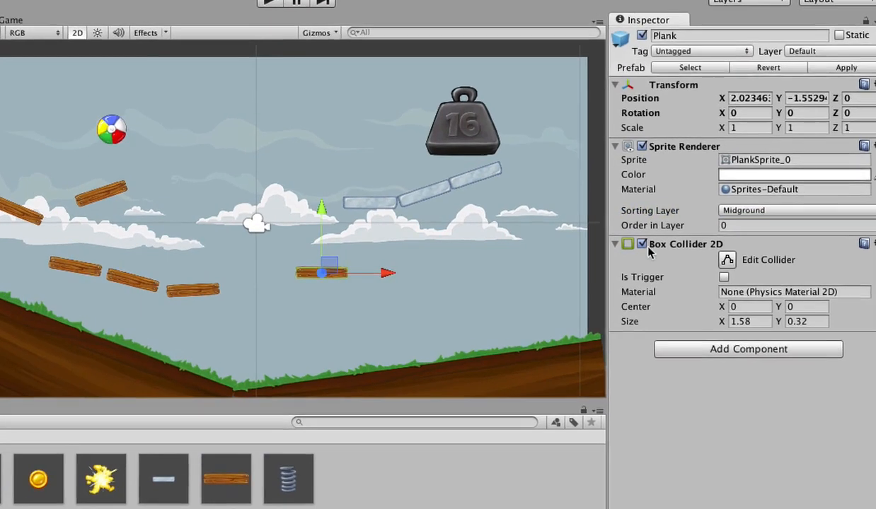